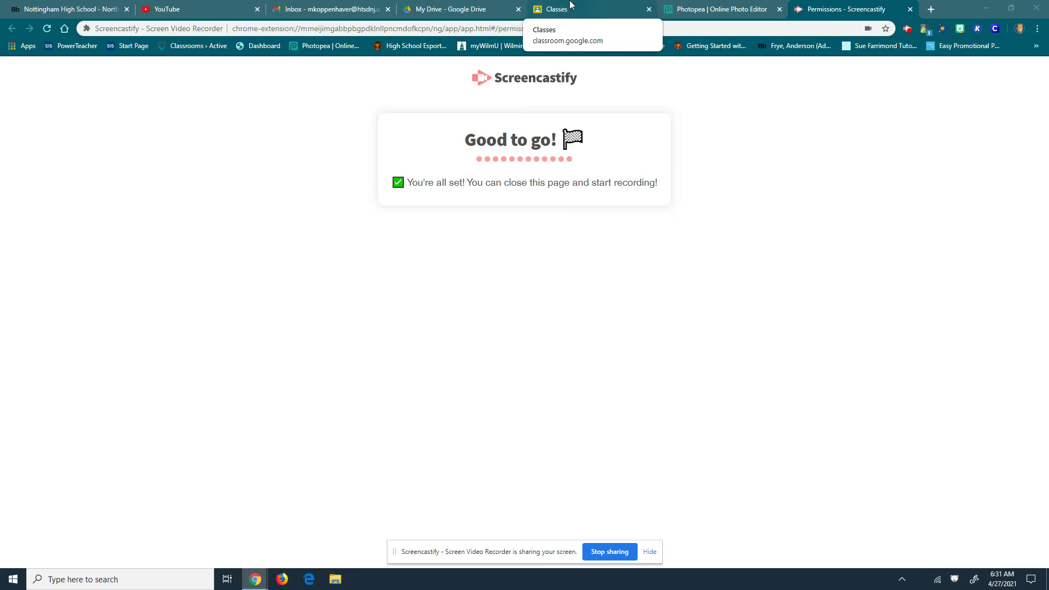
Step: Switch to the Photopea browser tab to reach its start screen
left_click(710, 9)
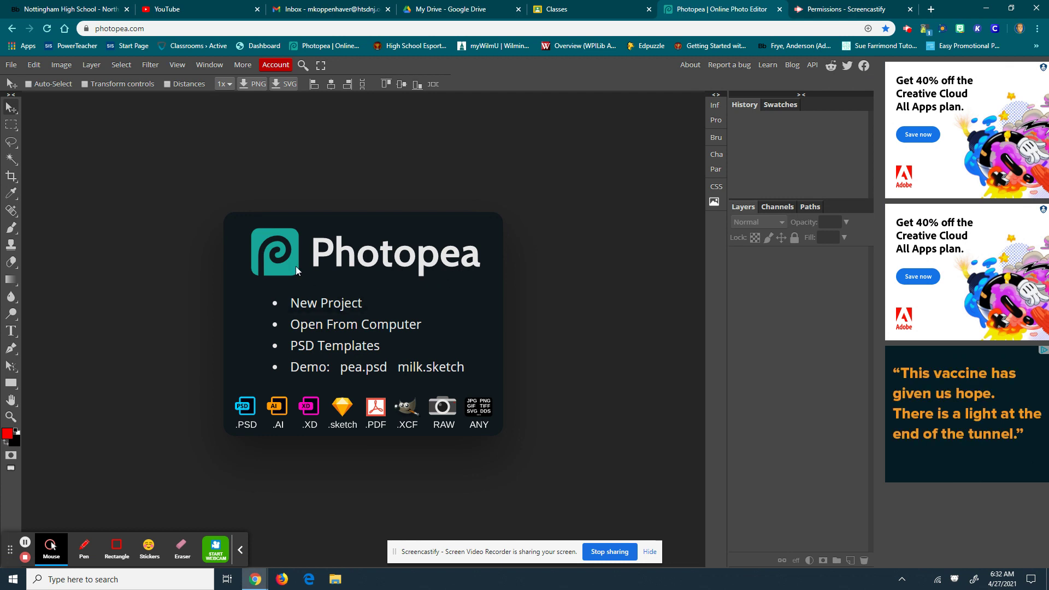
Step: Start a new project named 'Brochure outside' sized 11 × 8.5 inches
left_click(322, 303)
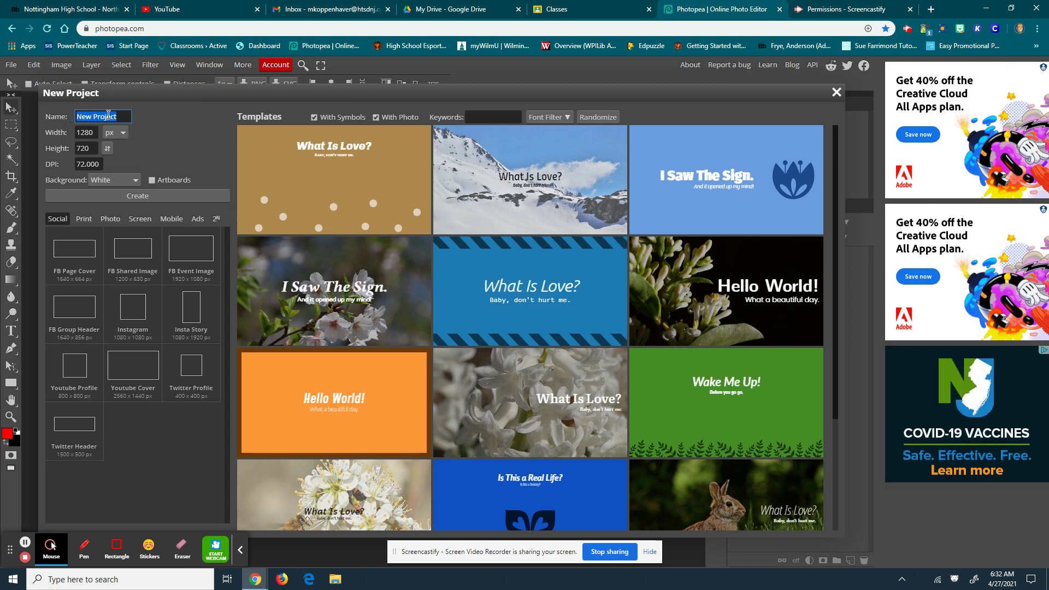
type("Bro")
type("chure outside")
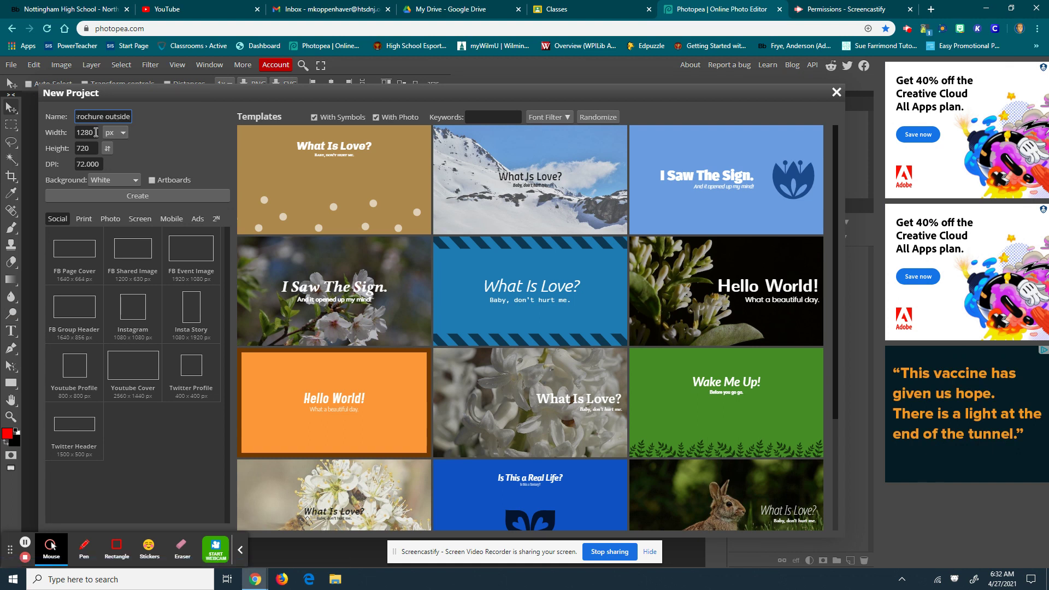
left_click(123, 134)
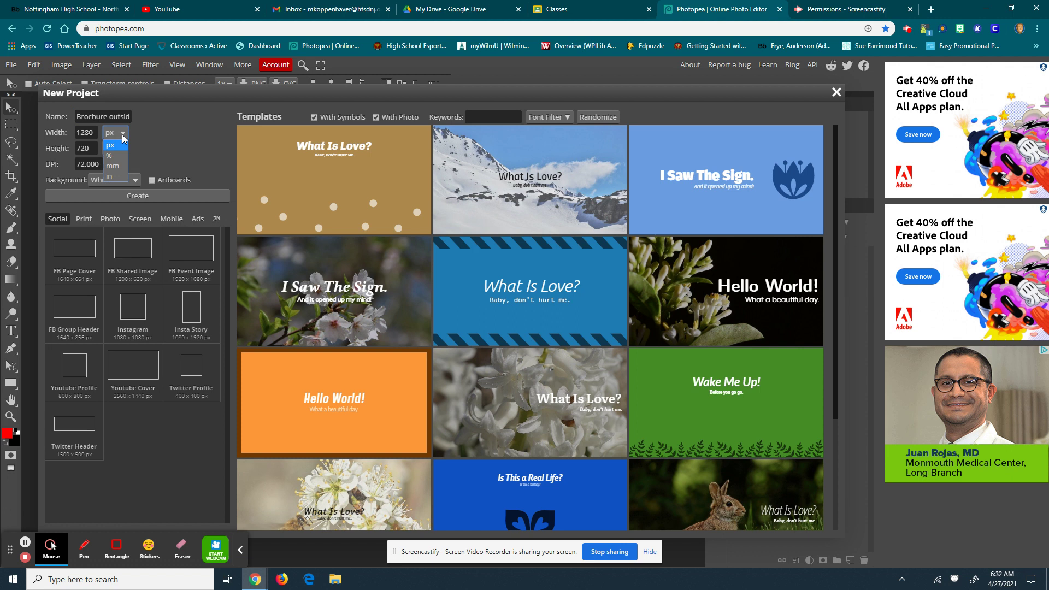
left_click(110, 176)
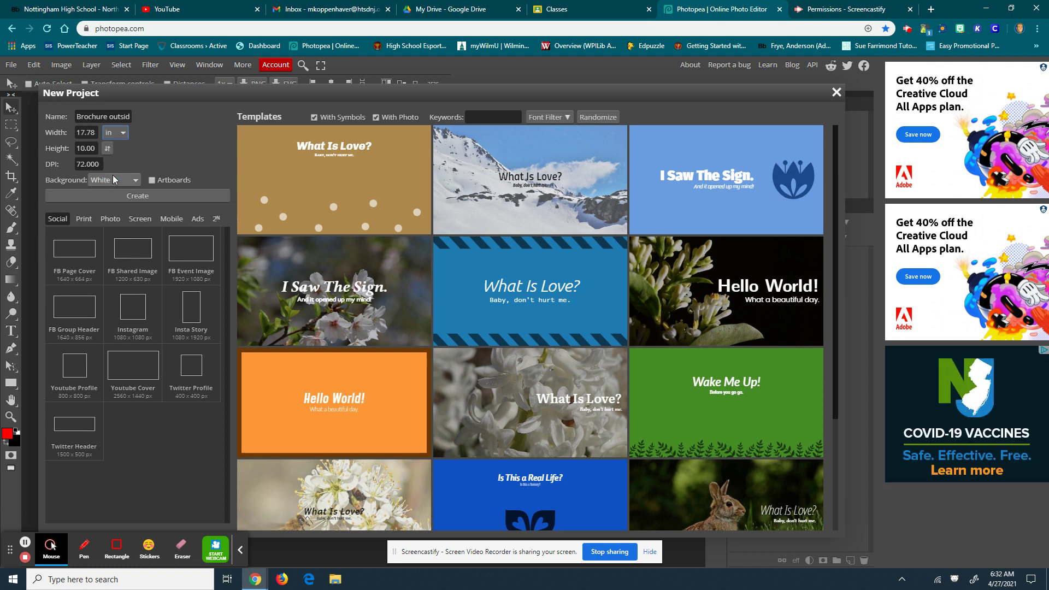
double_click(92, 137)
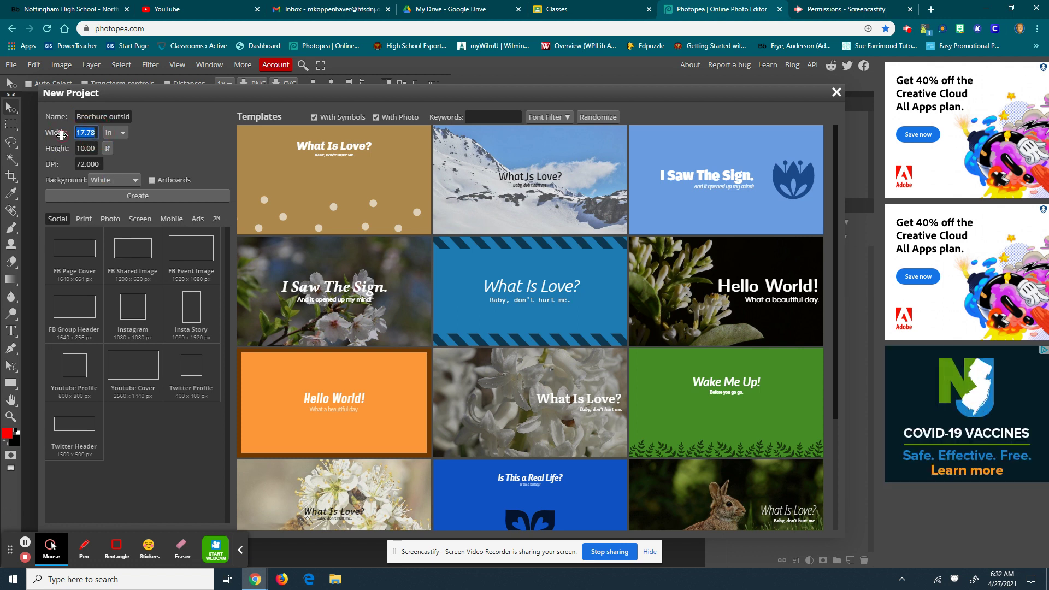
type("11")
left_click(97, 148)
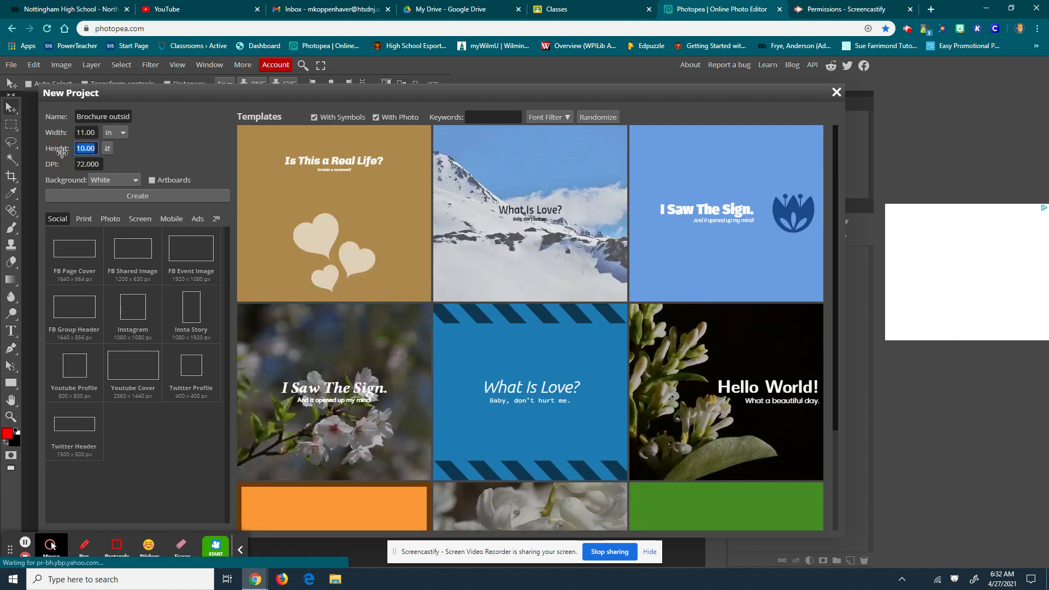
type("8.5")
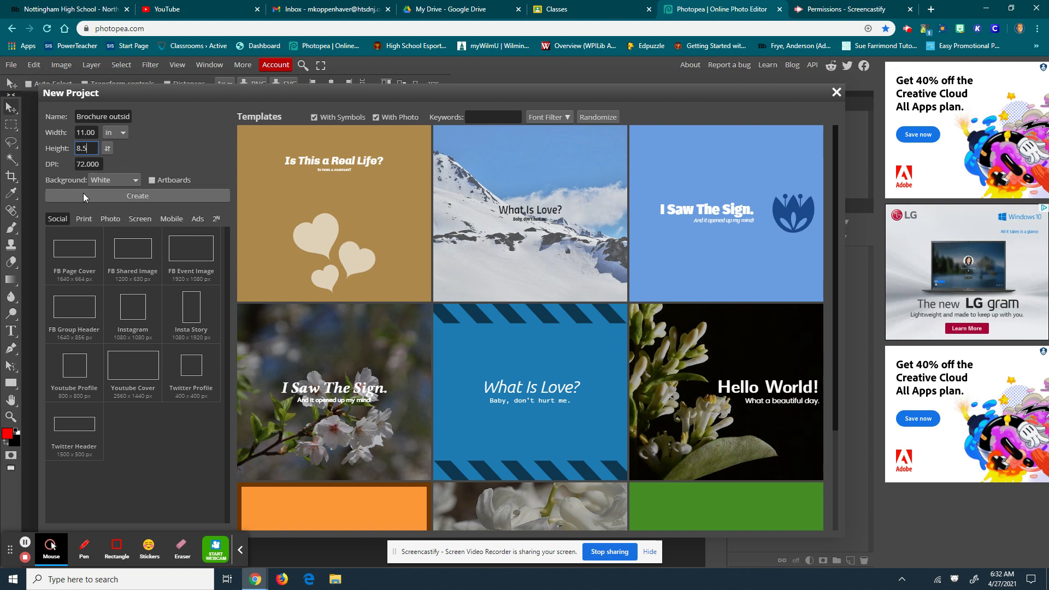
Step: Set the background to Black and create the 11 × 8.5 in document
left_click(123, 182)
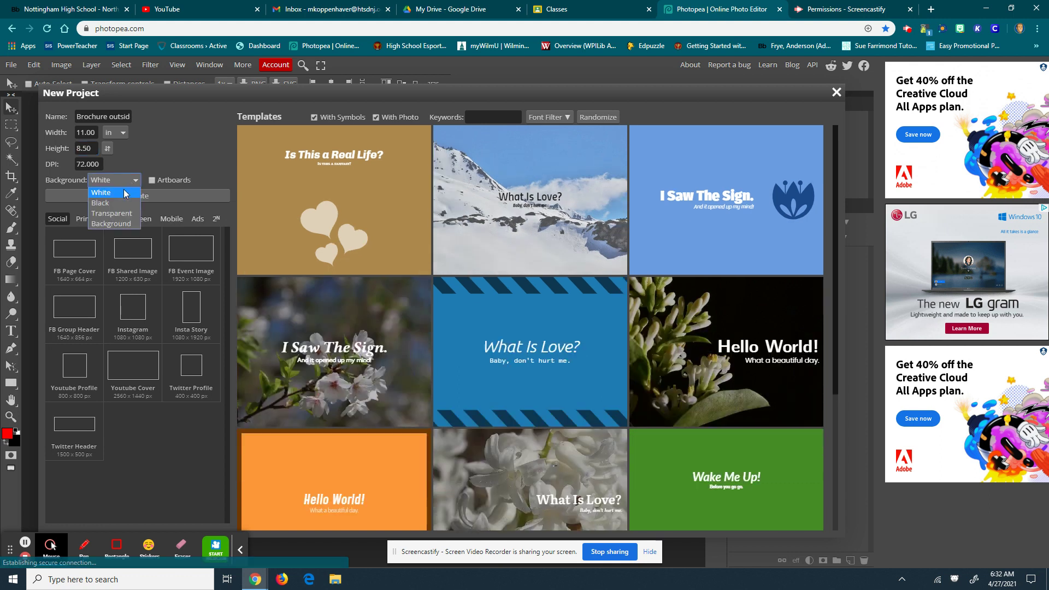
left_click(121, 203)
left_click(131, 184)
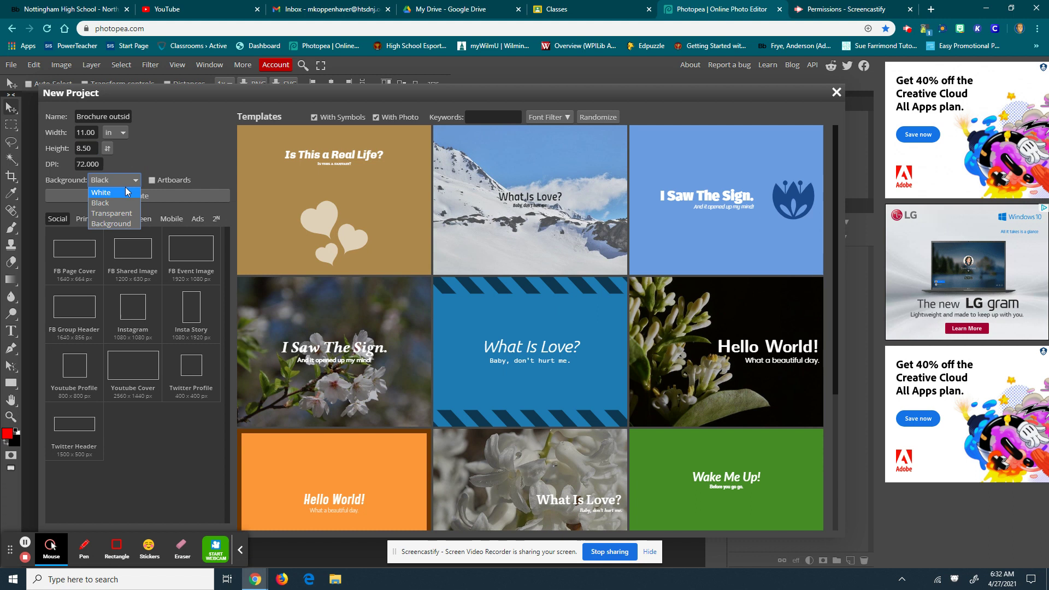
left_click(153, 149)
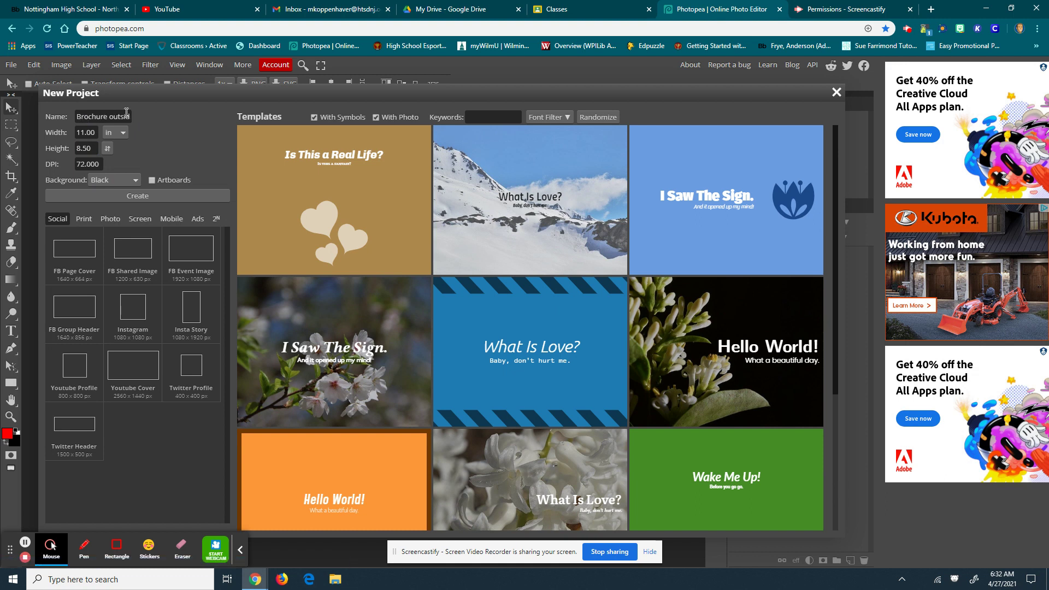
left_click(135, 200)
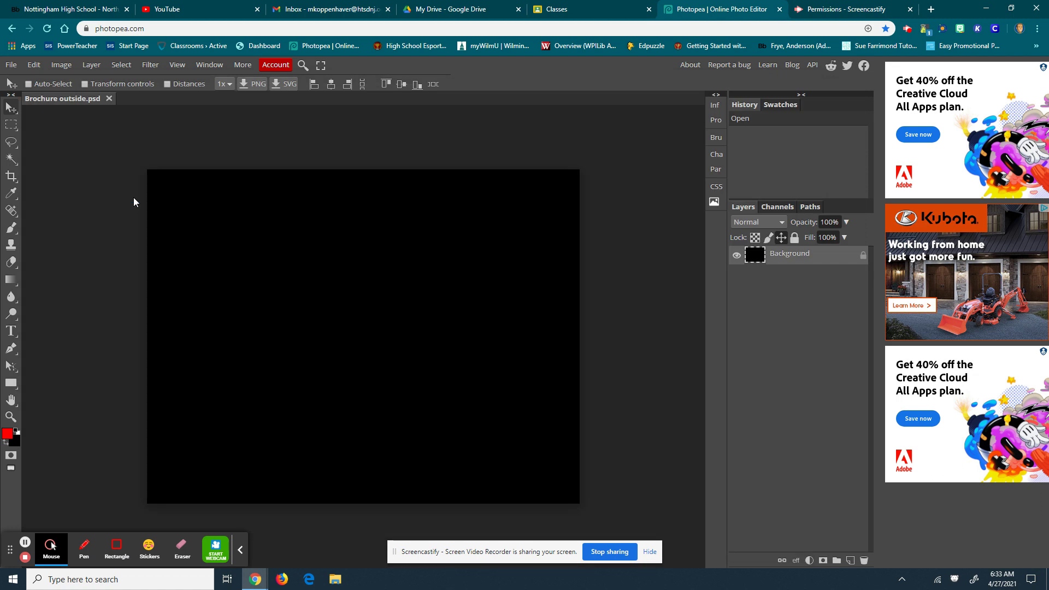
Step: Turn on rulers and change the ruler units preference from Pixels to Inches
left_click(175, 65)
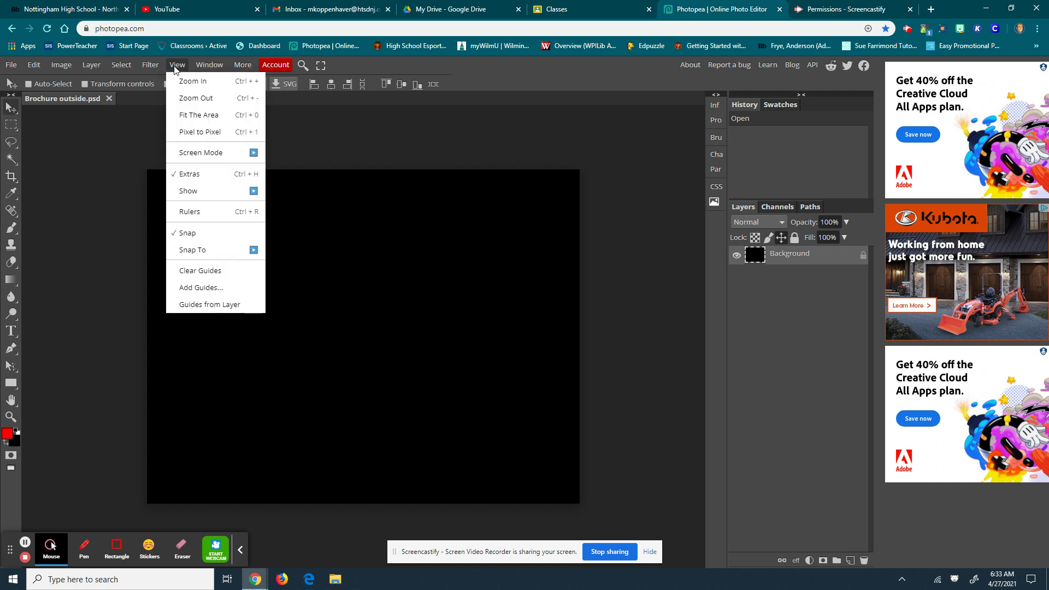
left_click(198, 216)
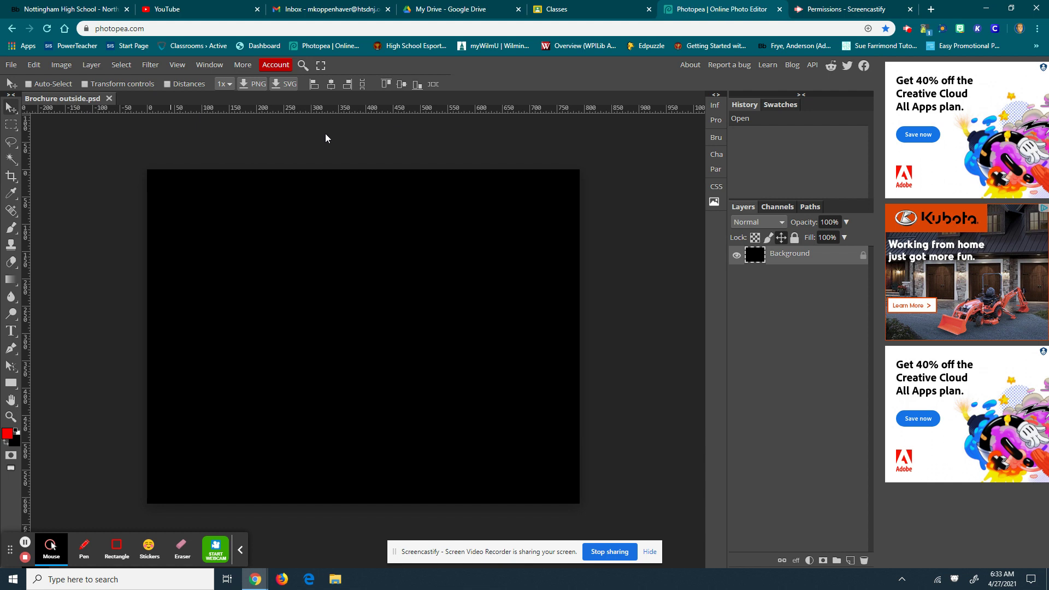
left_click(35, 66)
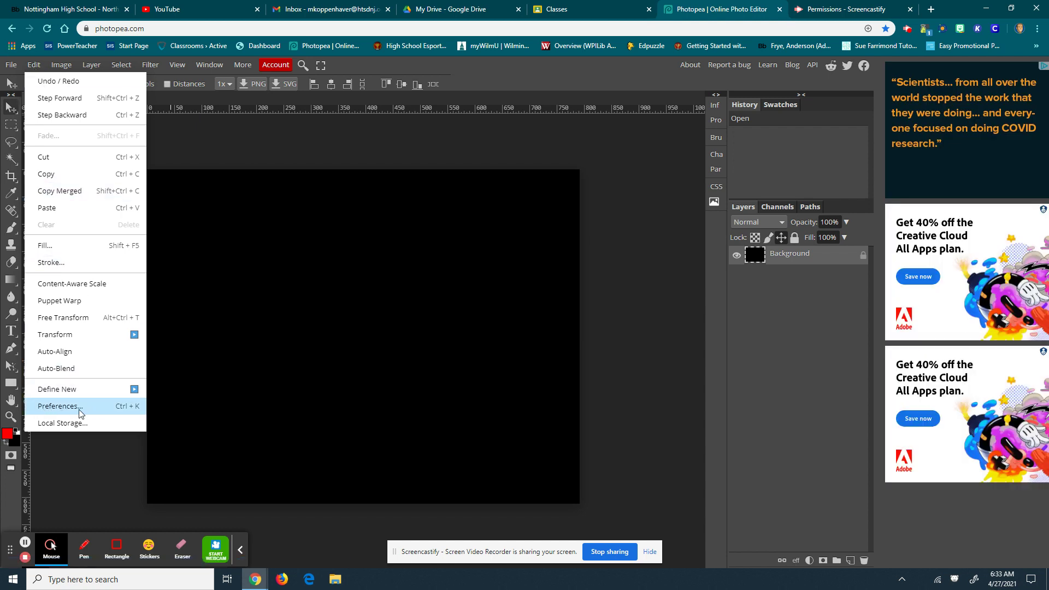
left_click(46, 407)
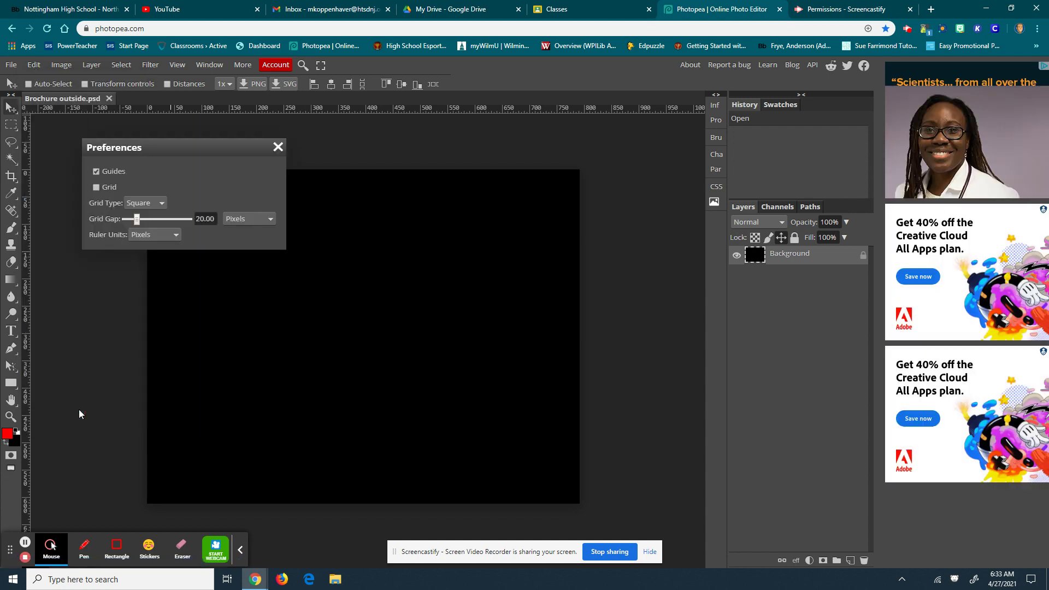
left_click(134, 237)
left_click(145, 260)
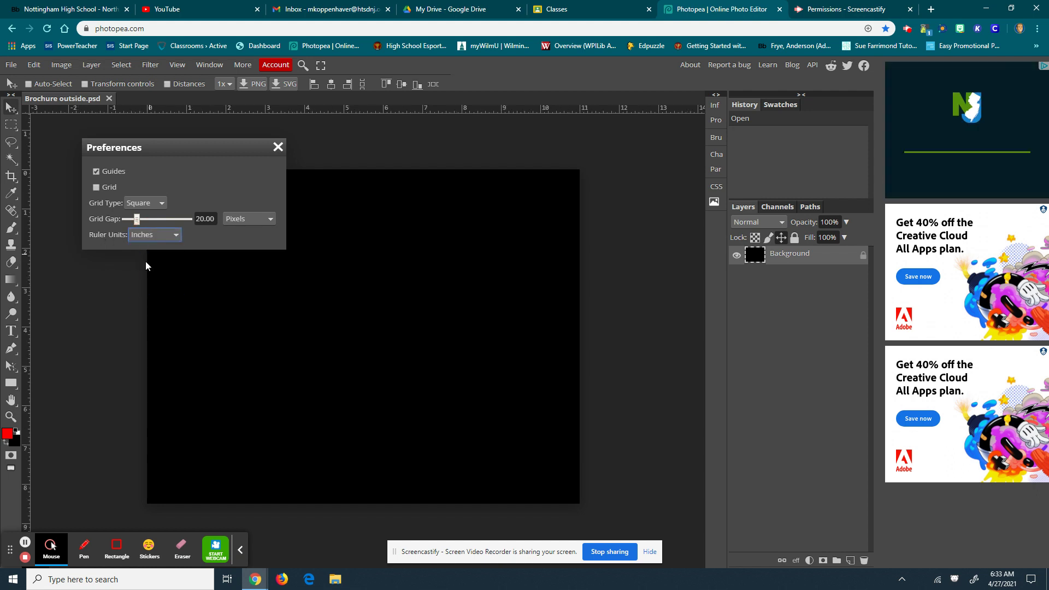
left_click(277, 148)
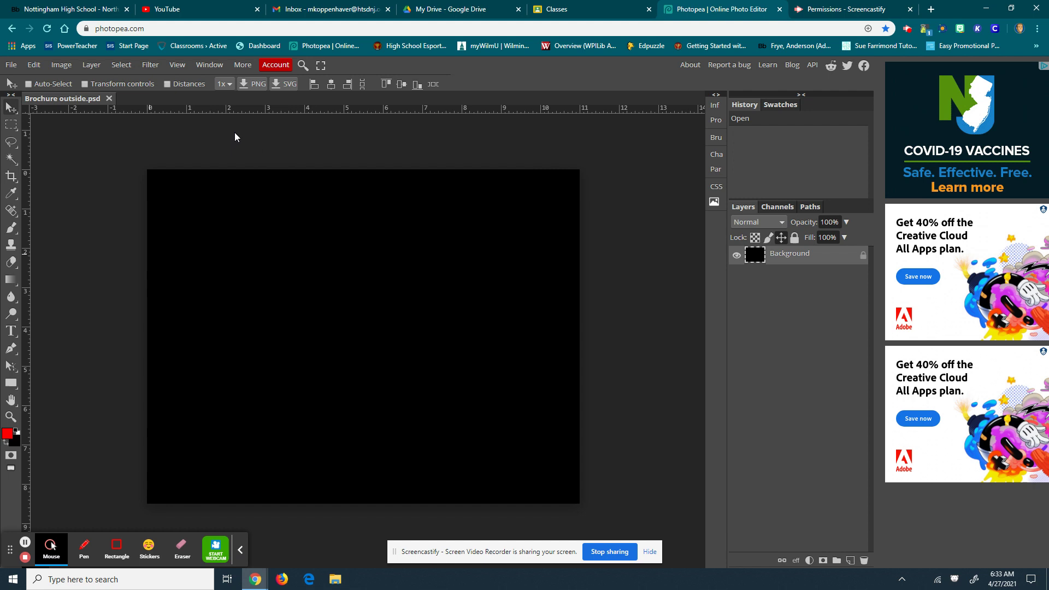
Step: Place margin guides 0.25 in inside the page's left, top and right edges
left_click_drag(29, 217, 157, 225)
left_click_drag(250, 111, 243, 183)
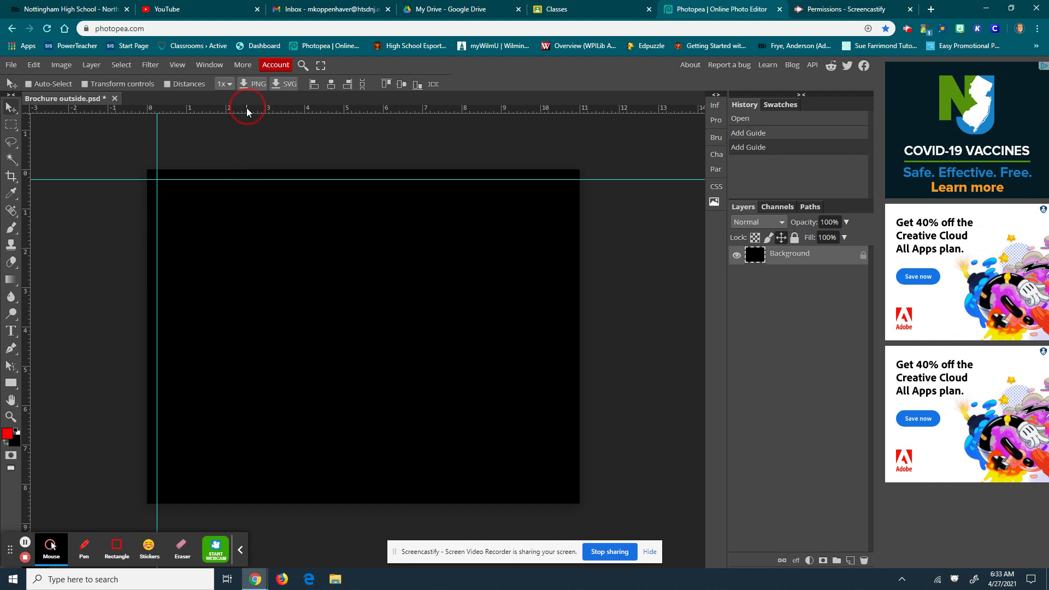
left_click_drag(246, 107, 209, 494)
left_click_drag(28, 430, 570, 398)
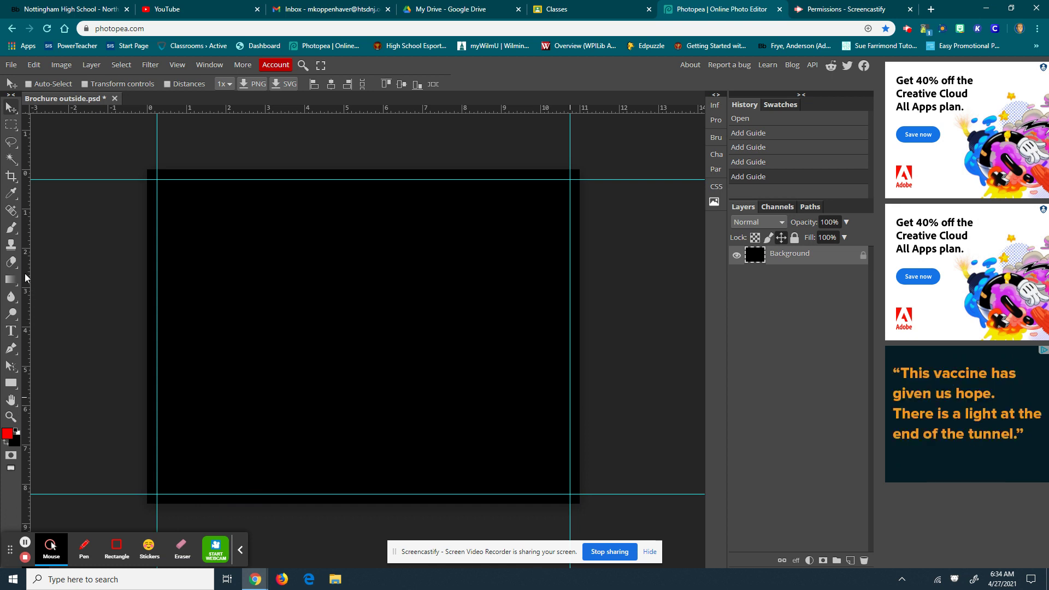
Step: Add vertical fold guides at about 3.67 in and 7.33 in
left_click_drag(25, 273, 290, 266)
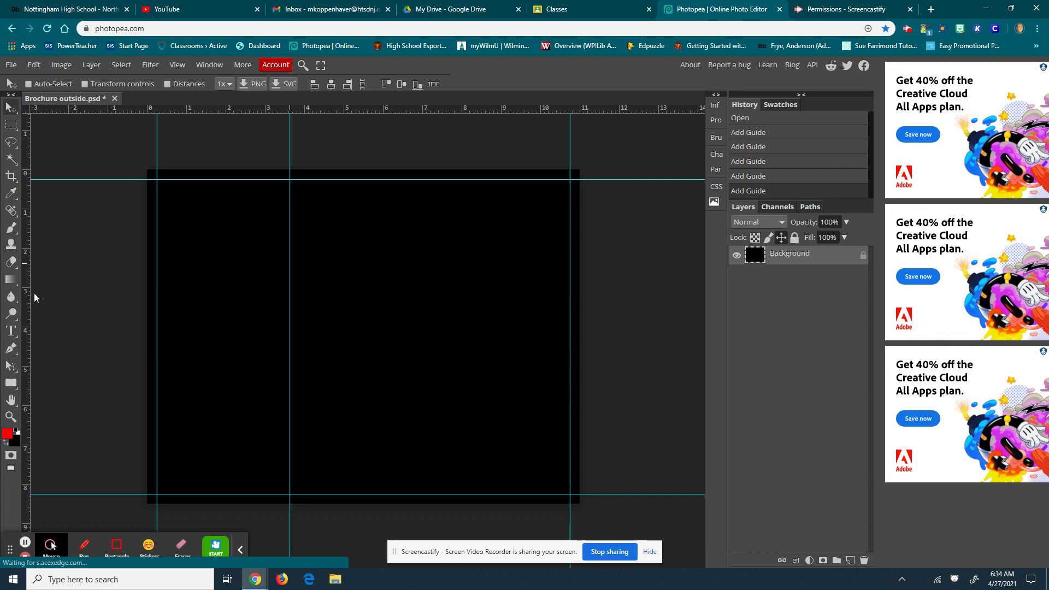
left_click_drag(27, 292, 435, 251)
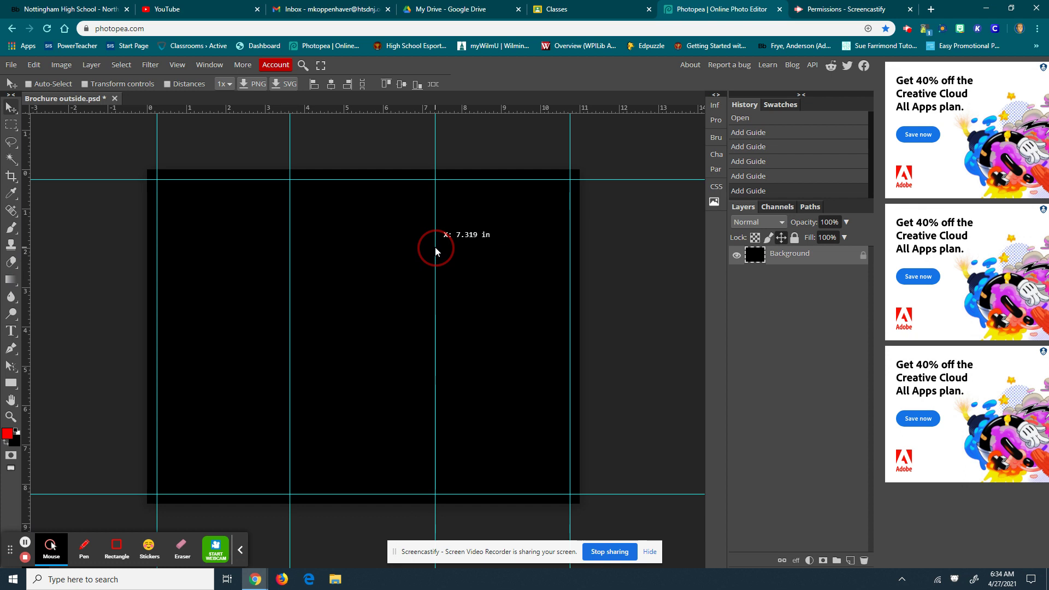
left_click_drag(435, 251, 436, 251)
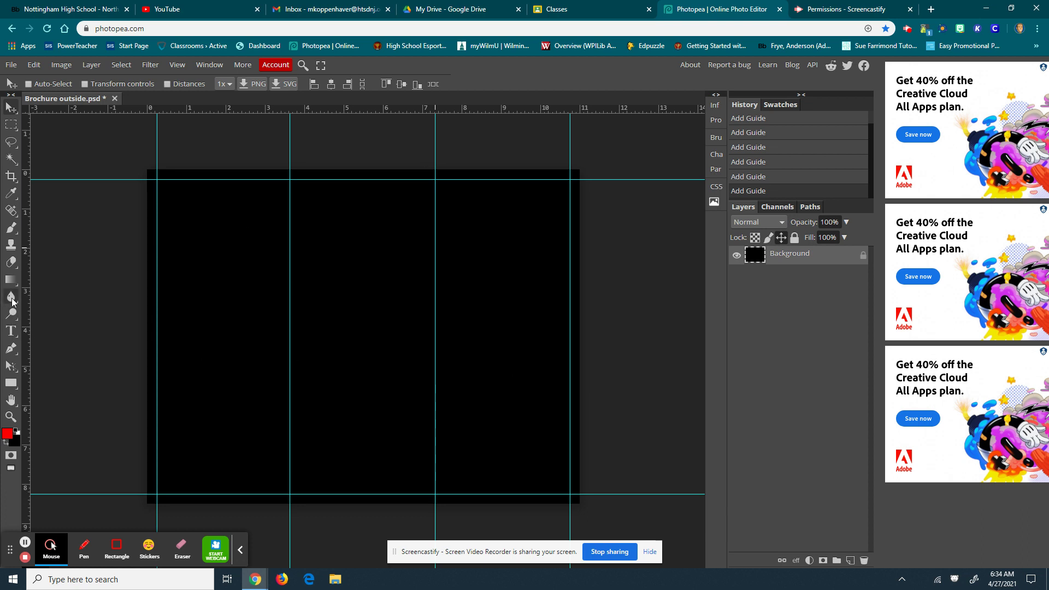
Step: Place vertical gutter guides just left and right of both fold guides
left_click_drag(24, 284, 282, 276)
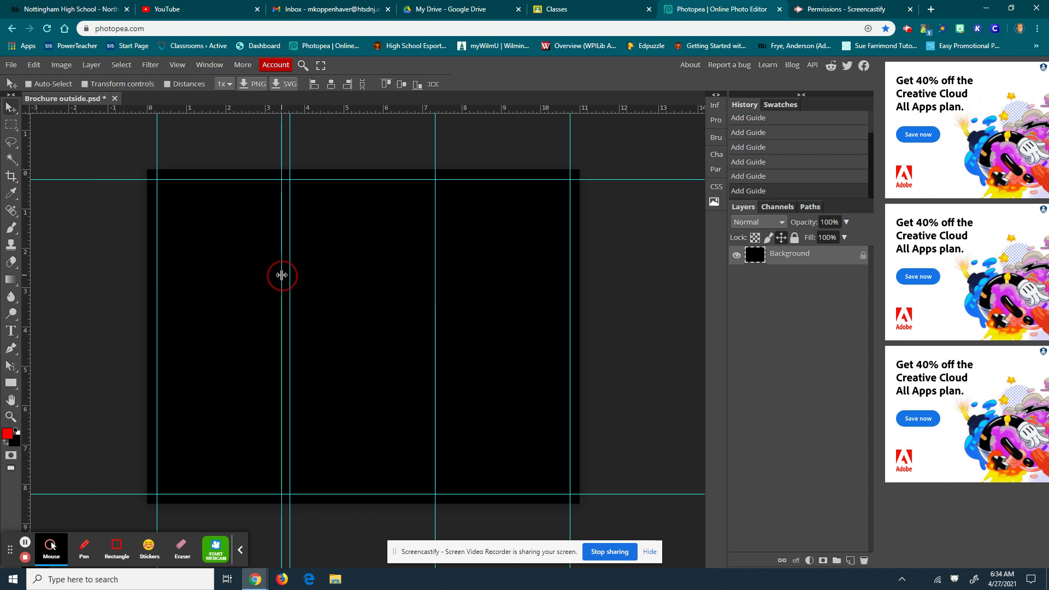
left_click_drag(28, 310, 298, 281)
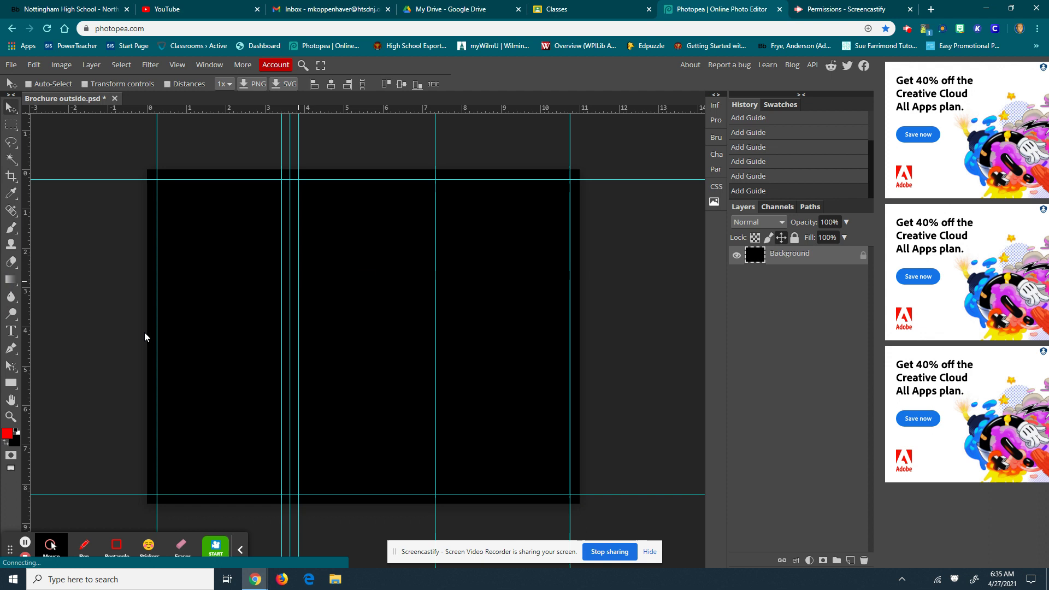
left_click_drag(26, 333, 426, 319)
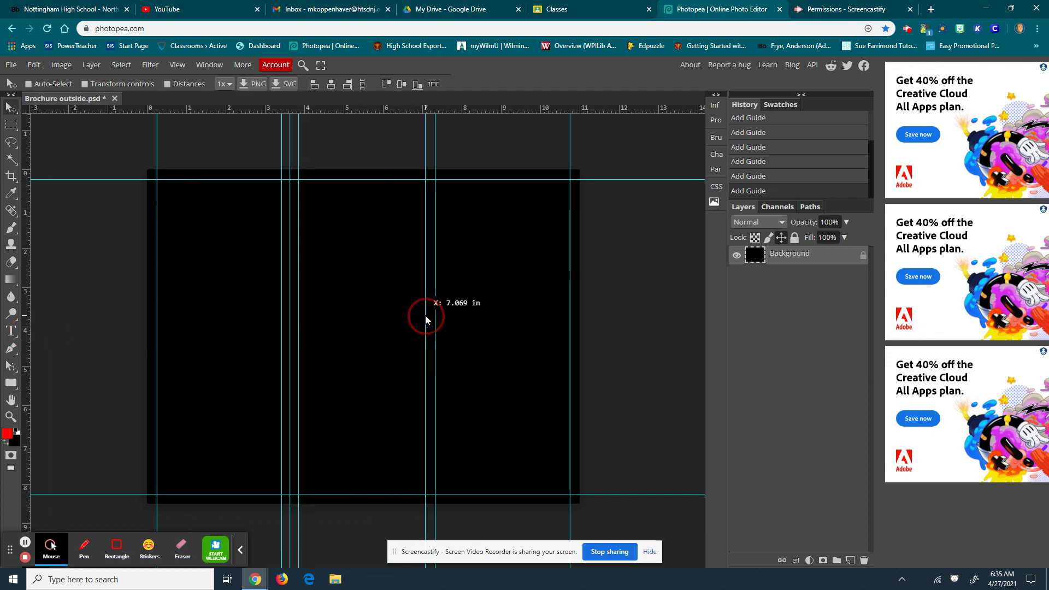
left_click_drag(425, 319, 427, 315)
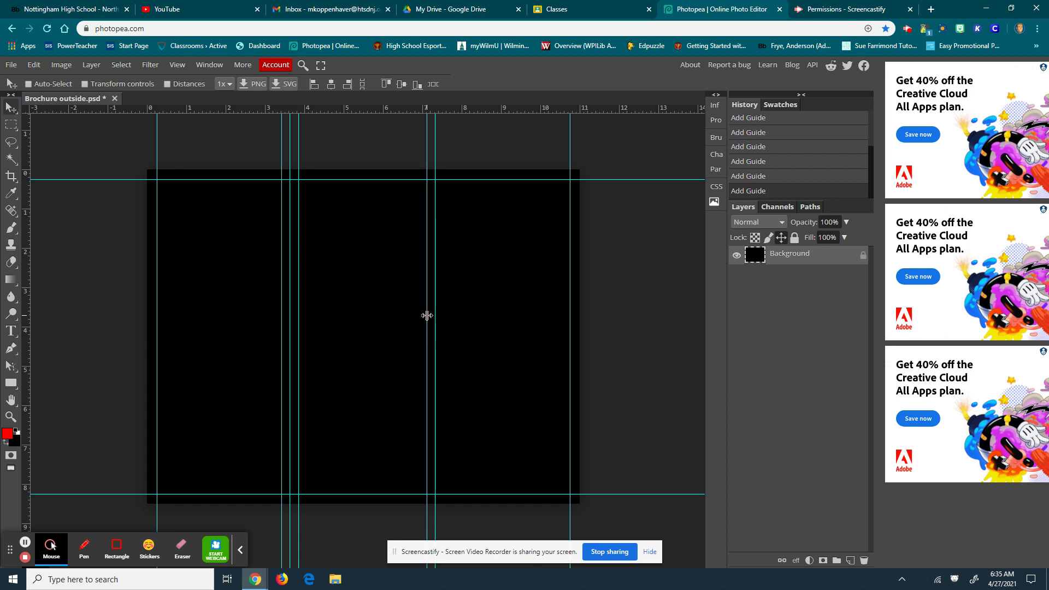
left_click_drag(28, 343, 443, 335)
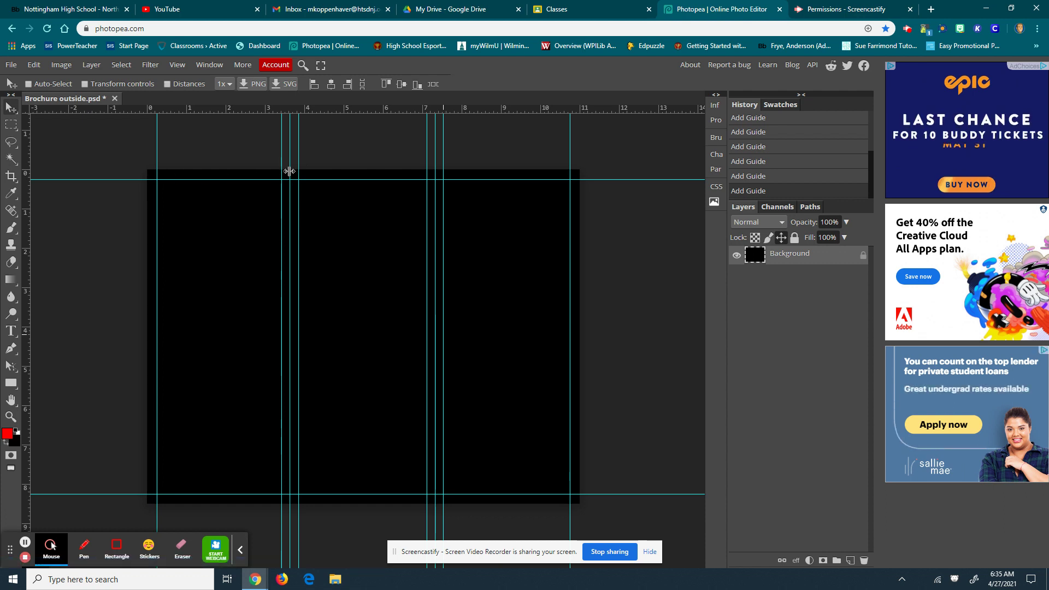
left_click(908, 31)
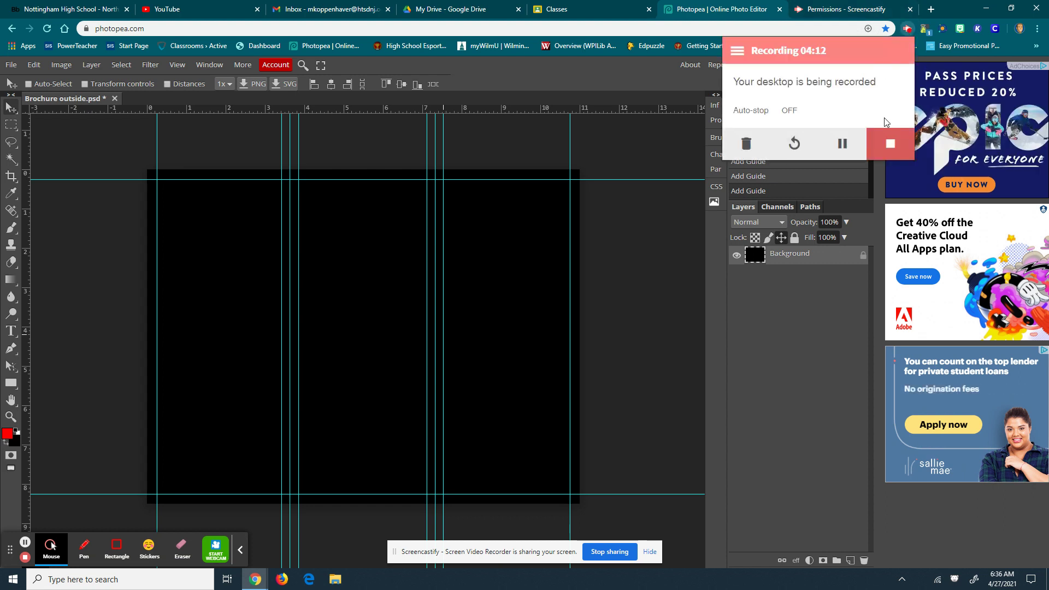